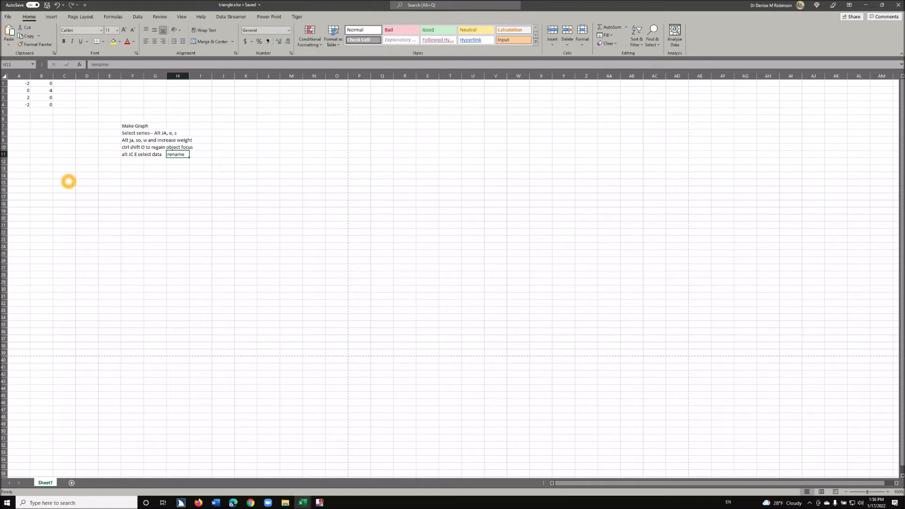
Step: Review the triangle's coordinate pairs in cells A1:B4, checking the x and y values of each row
key("ctrl+Home")
key("ctrl+a")
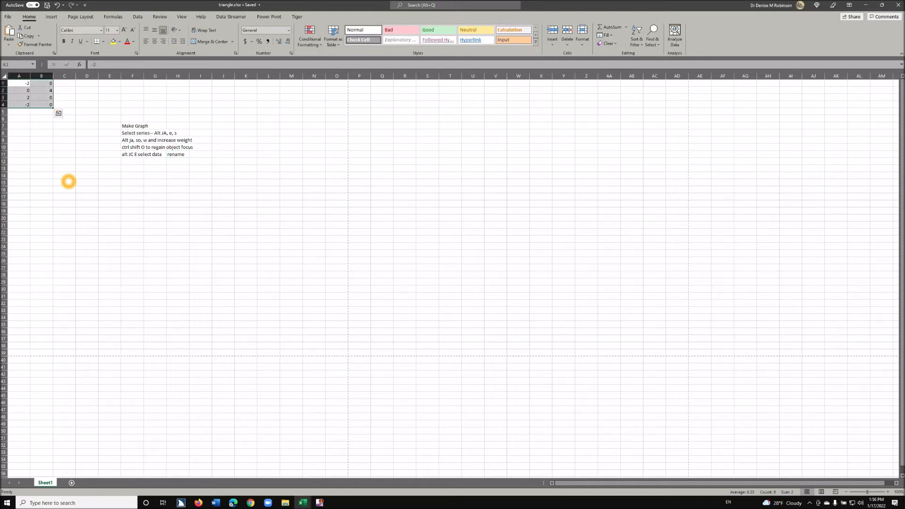
key("ctrl+Home")
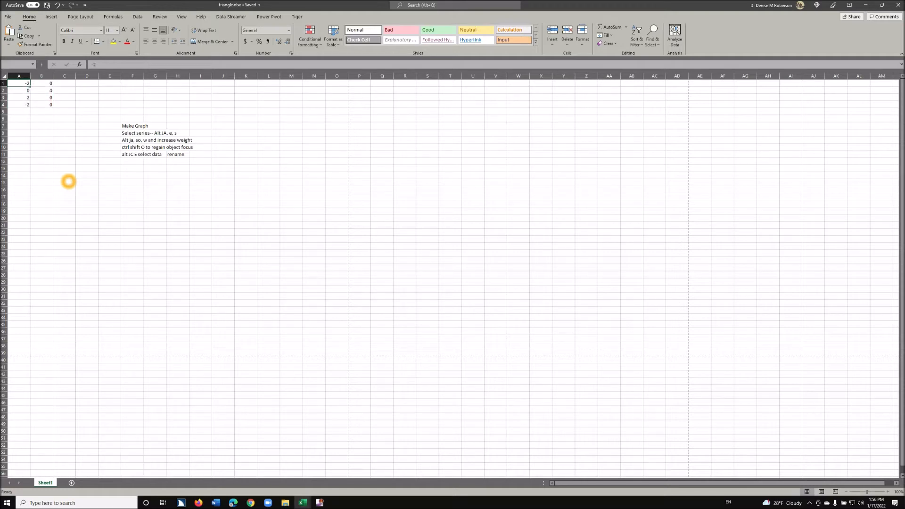
key("Right")
key("Down")
key("Left")
key("Down")
key("Right")
key("Down")
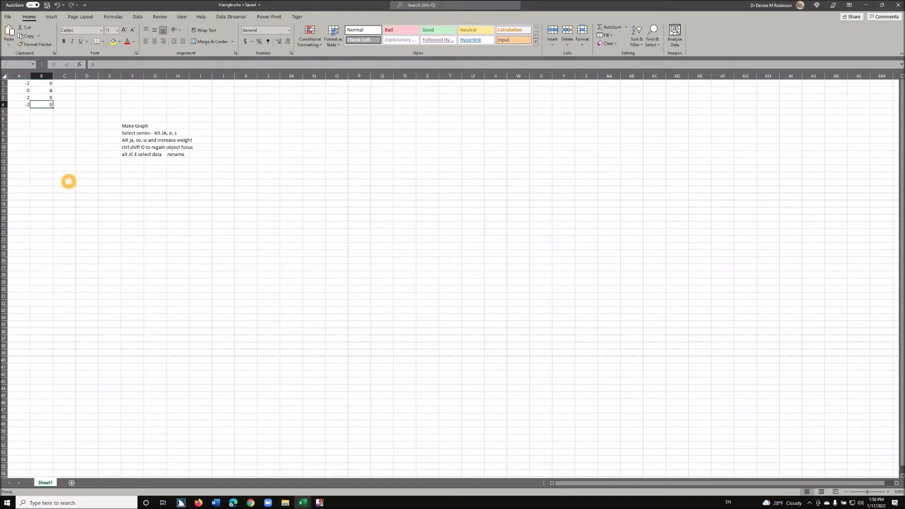
key("Left")
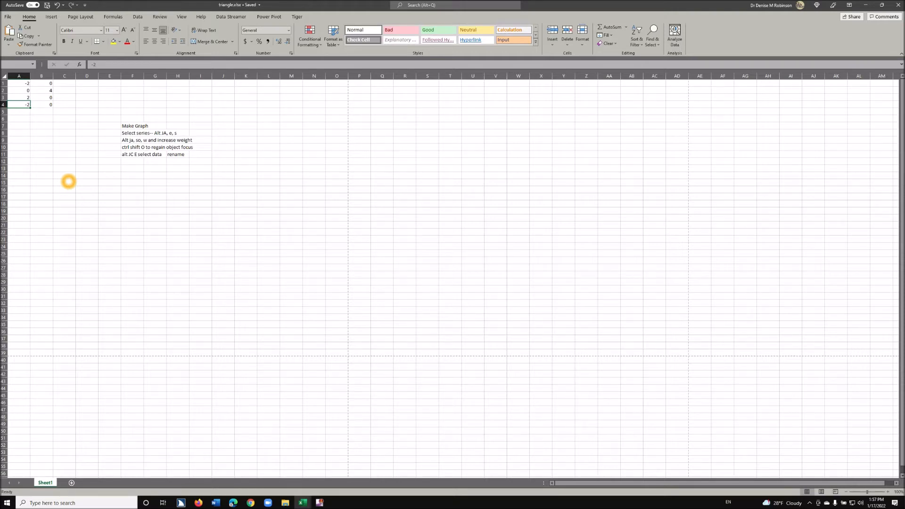
Step: Insert a Scatter with Straight Lines and Markers chart from the coordinate data in A1:B4
key("ctrl+a")
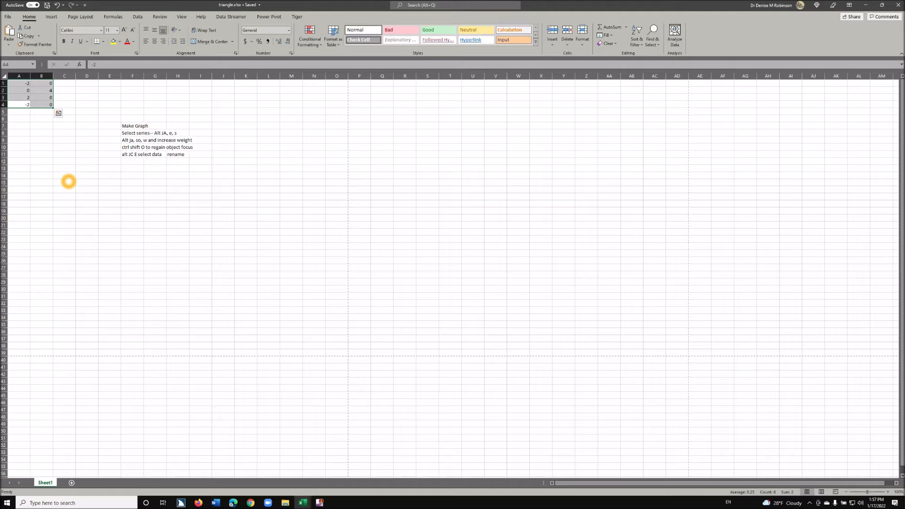
key("alt+n")
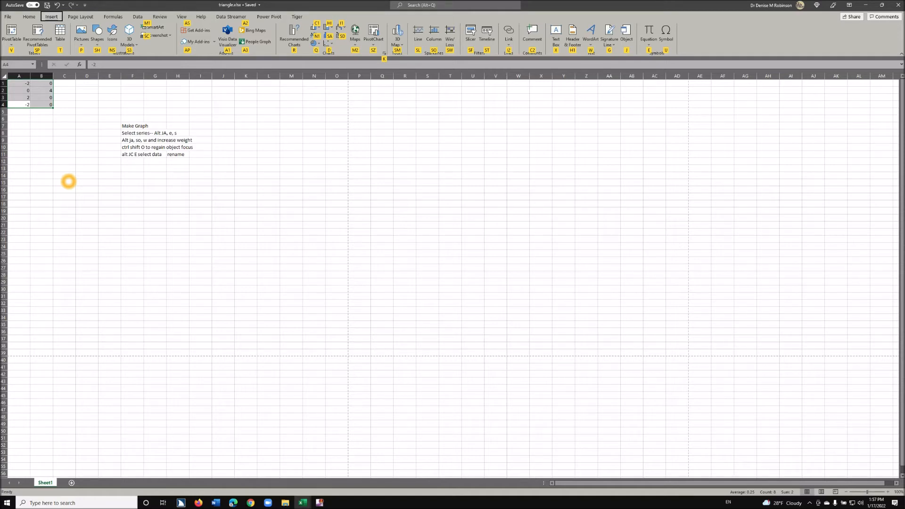
key("d")
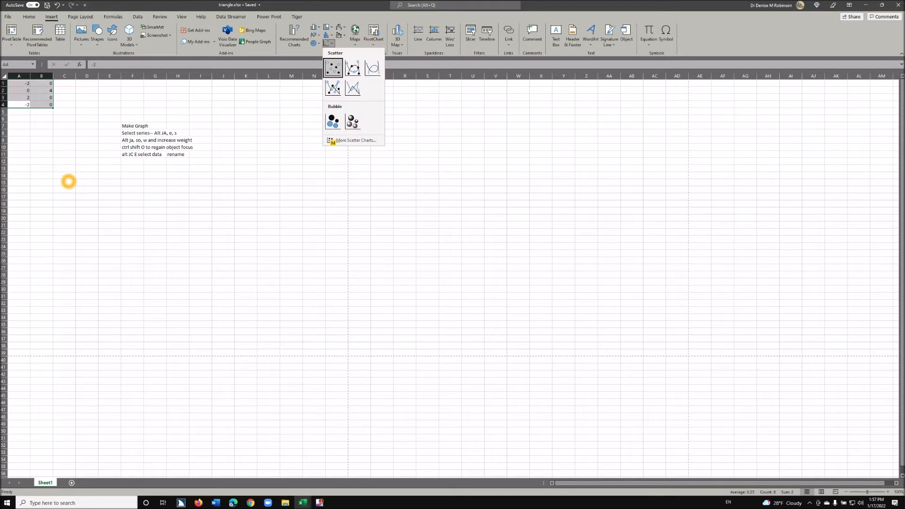
key("Down")
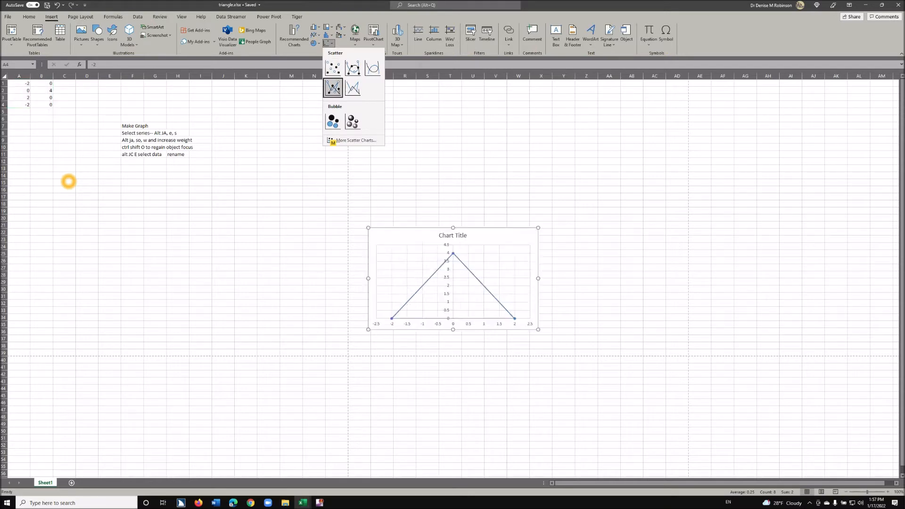
key("Return")
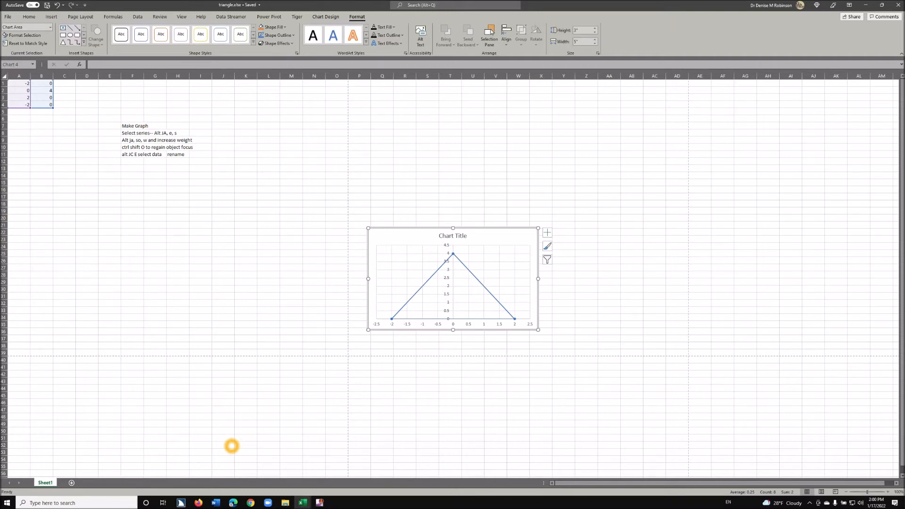
Step: Select Series 1 as the chart element to format
key("alt")
key("j")
key("a")
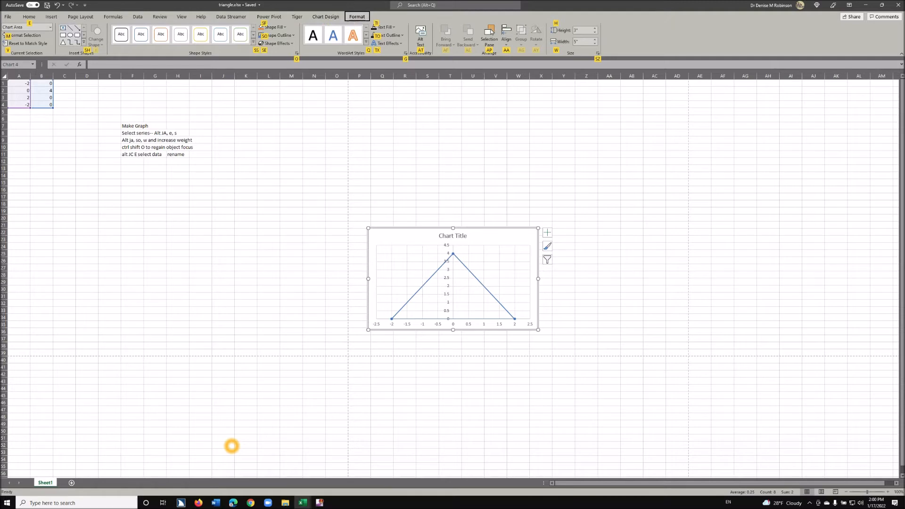
key("e")
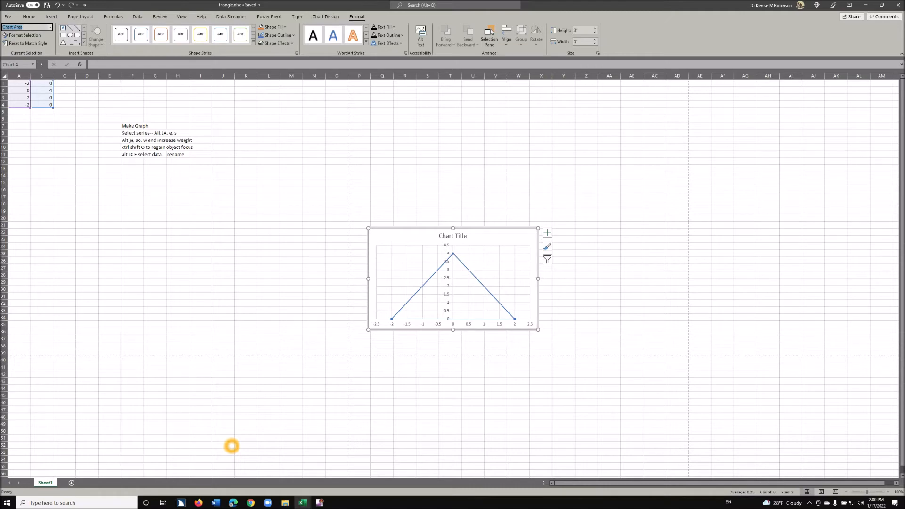
key("alt+Down")
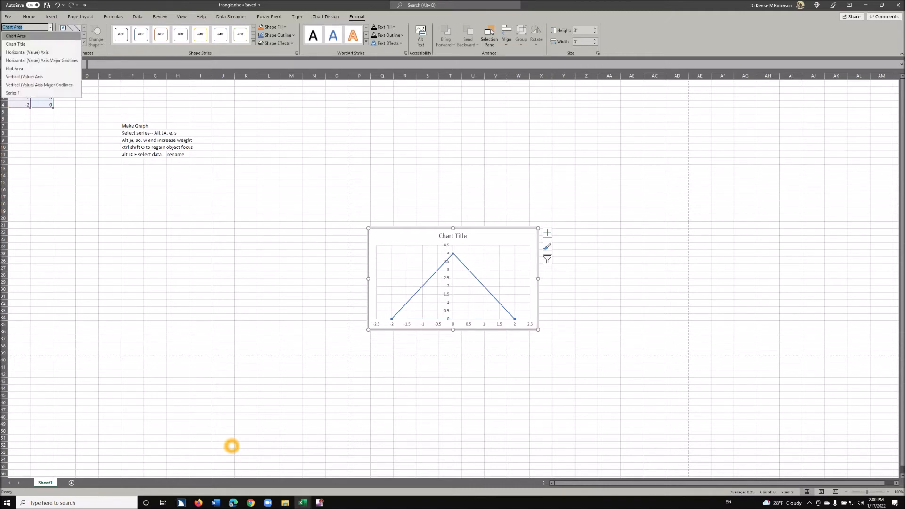
key("Down")
key("Down")
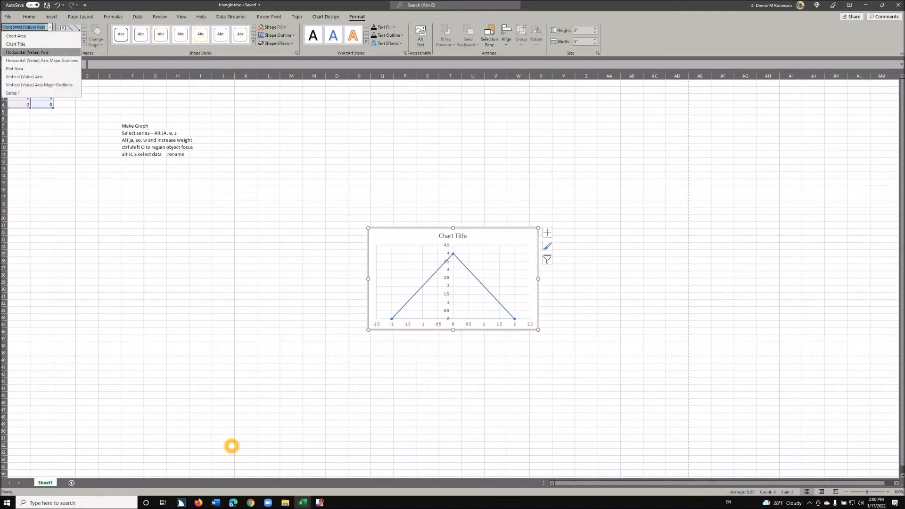
key("Down")
key("Down")
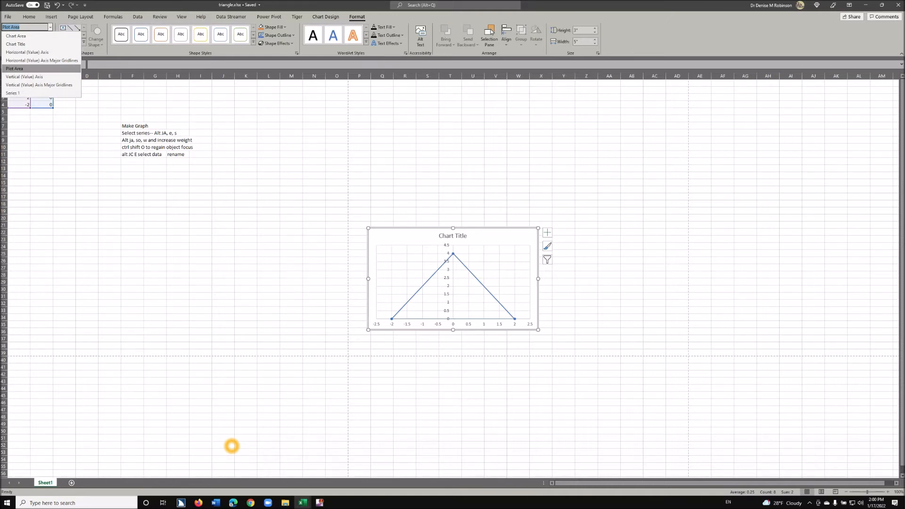
key("Down")
key("Down")
key("Down")
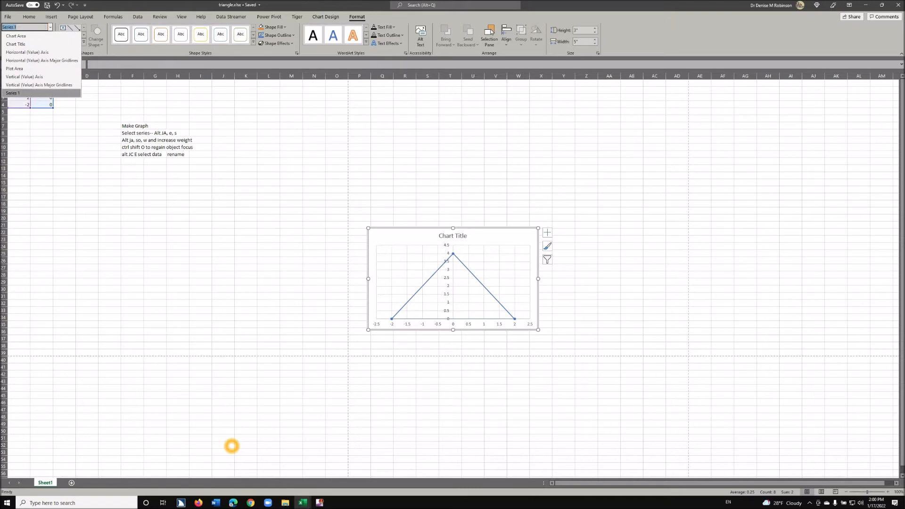
key("Return")
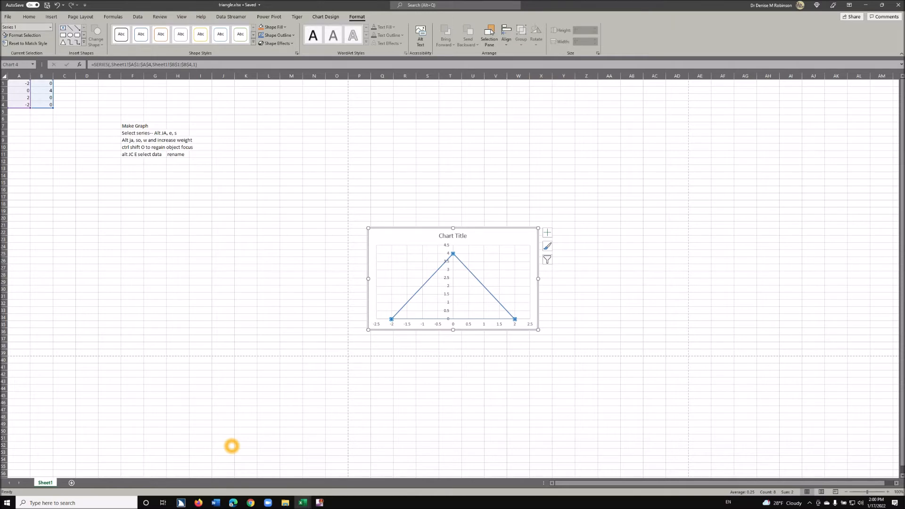
Step: Set the outline weight of the triangle's Series 1 line to 4½ pt
key("alt")
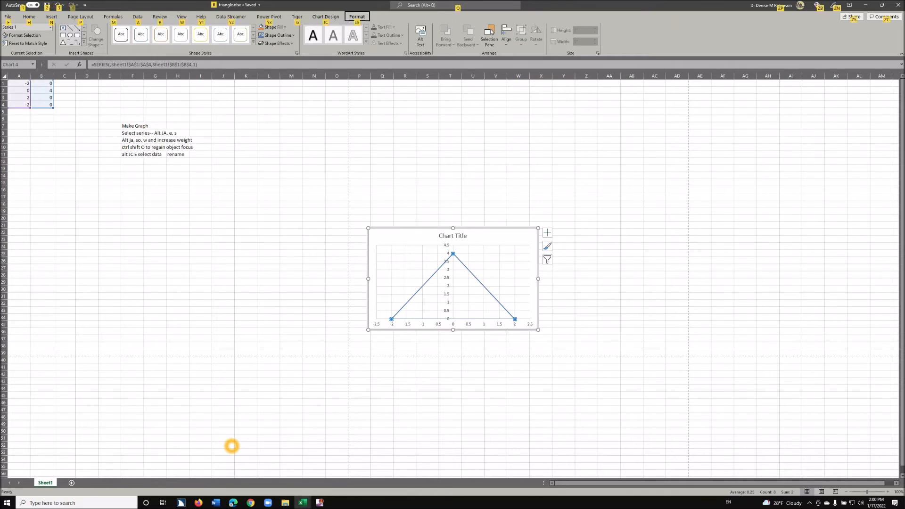
key("j")
key("a")
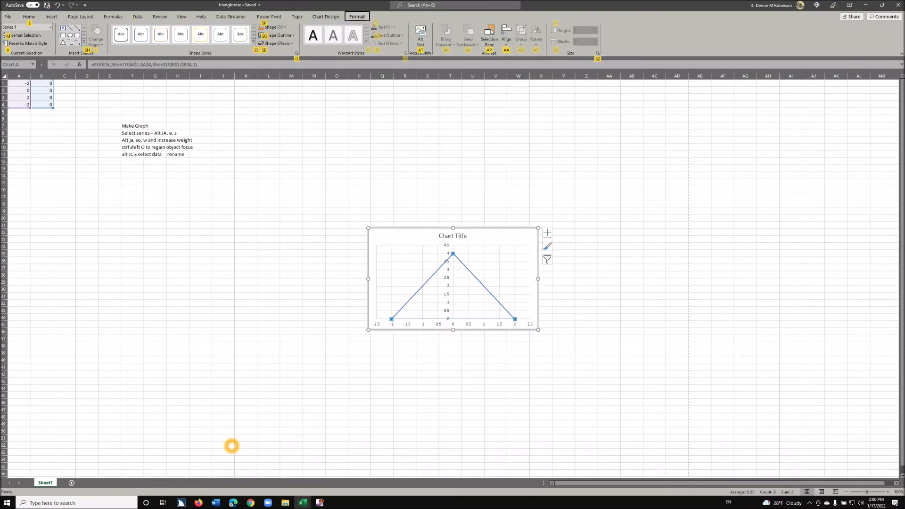
key("s")
key("o")
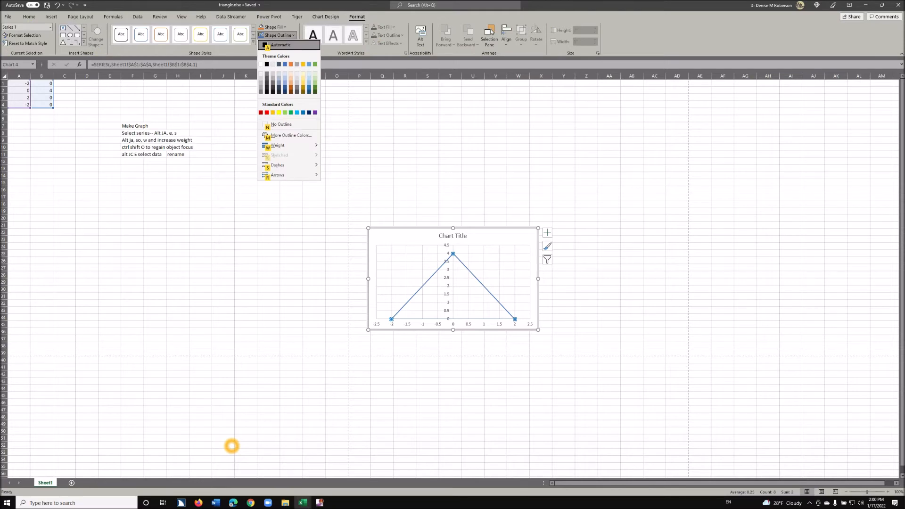
key("w")
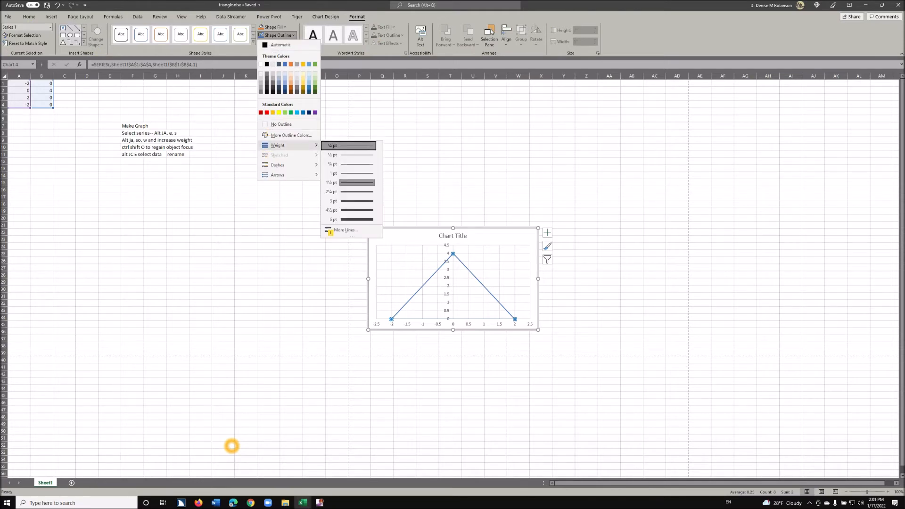
key("Down")
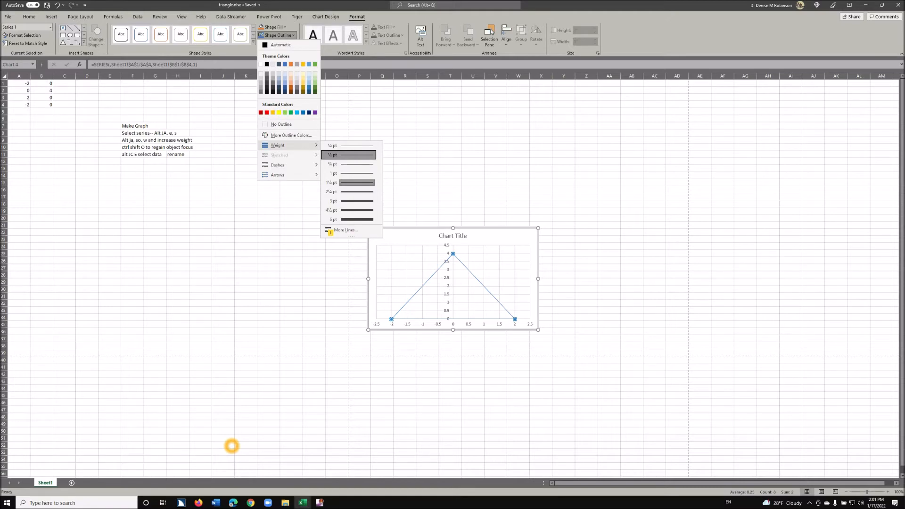
key("Down")
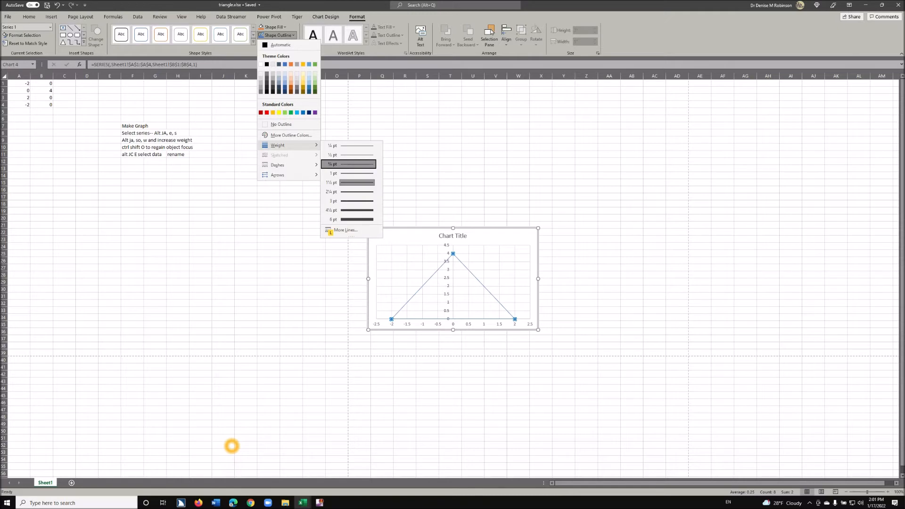
key("Down")
key("Down")
key("Down")
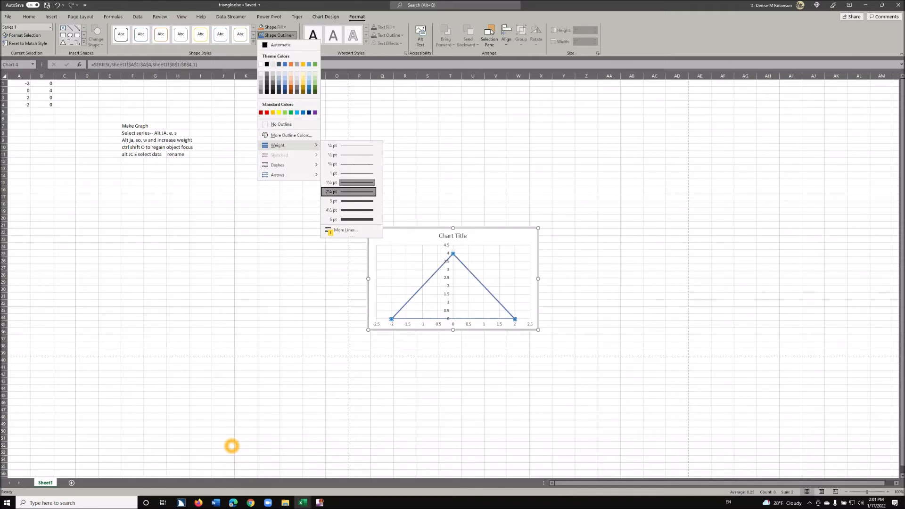
key("Down")
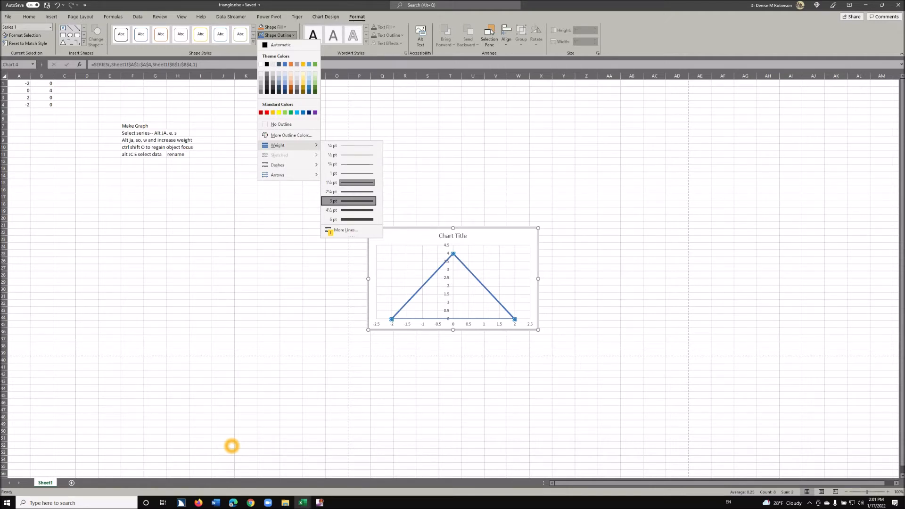
key("Down")
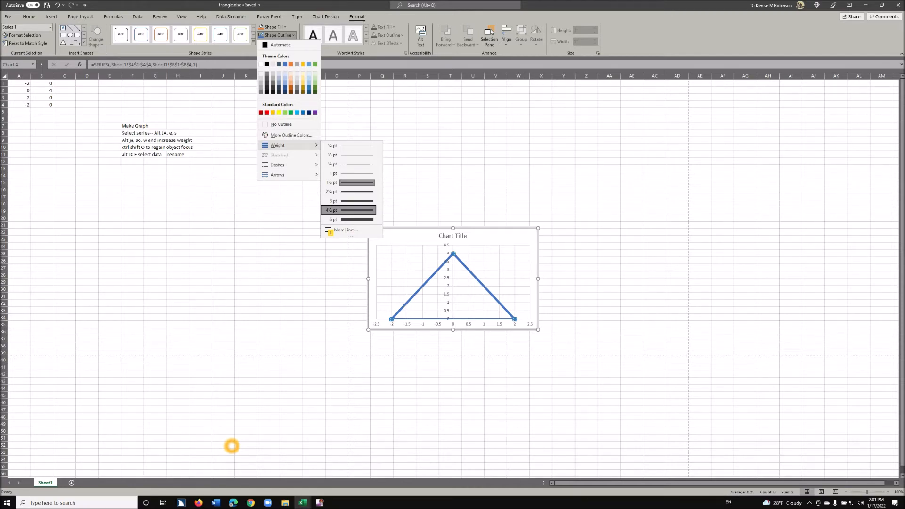
key("Return")
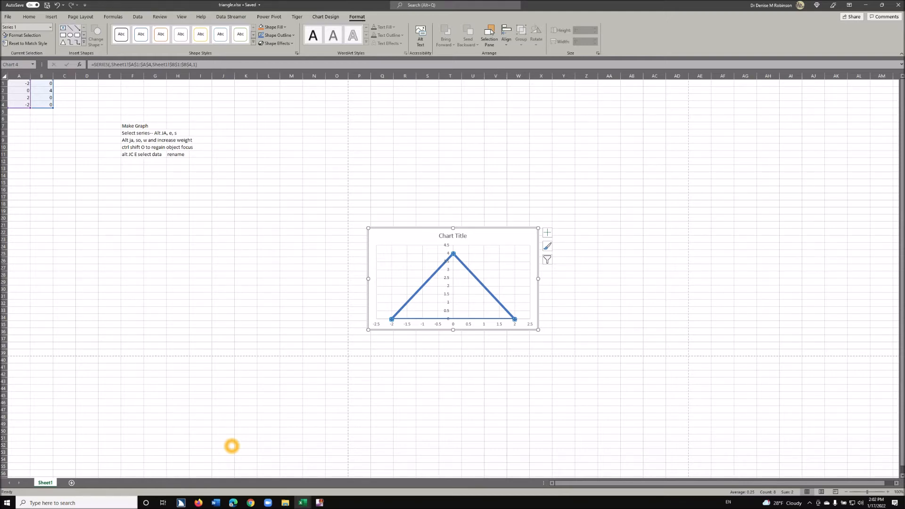
Step: Add Data Callout data labels to the points of the triangle series
key("alt")
key("j")
key("c")
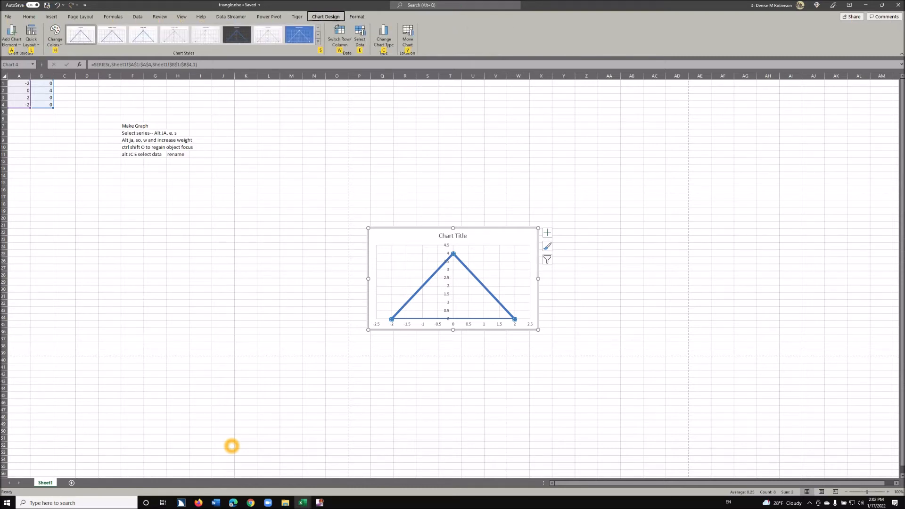
key("a")
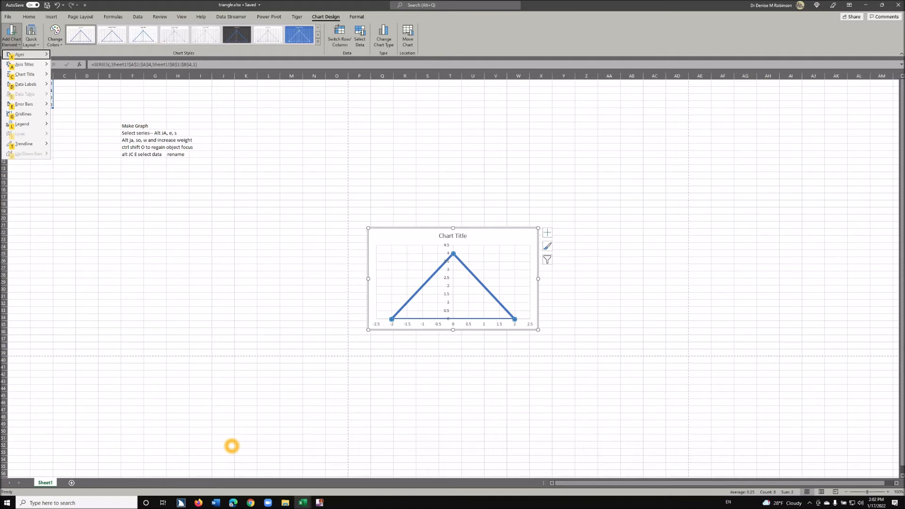
key("Down")
key("Down")
key("Down")
key("Right")
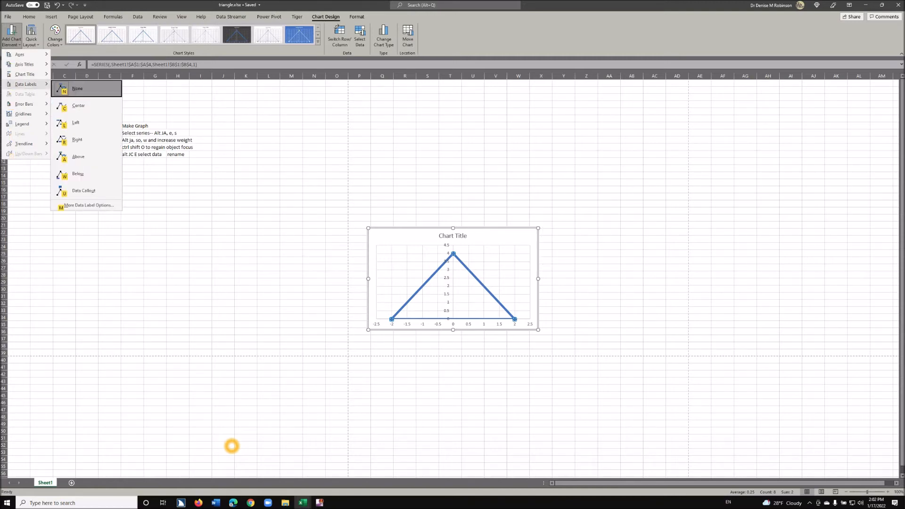
key("Down")
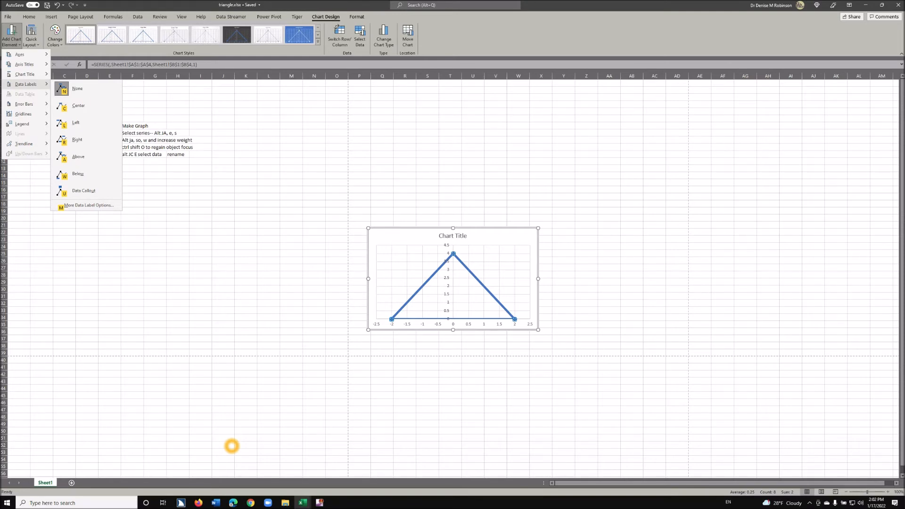
type("u")
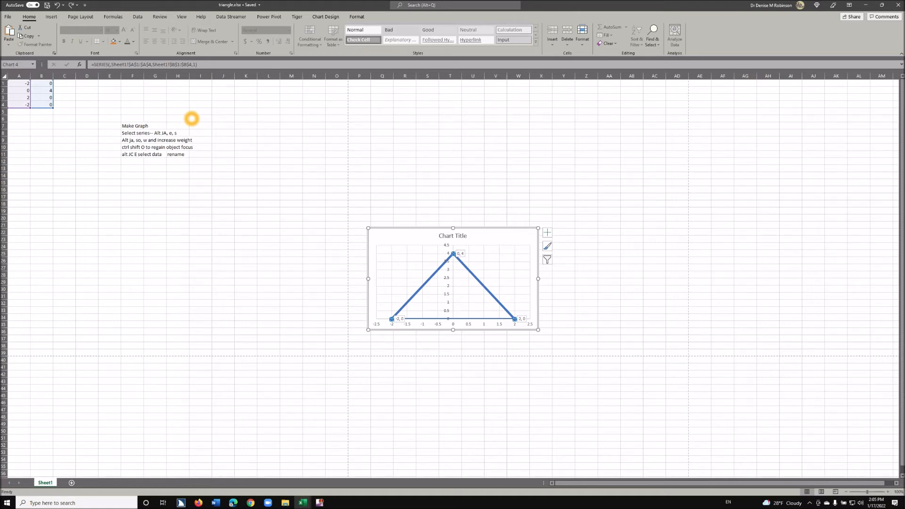
Step: Select the Series 1 Data Labels in the chart and open their formatting options
key("alt")
key("j")
key("a")
key("e")
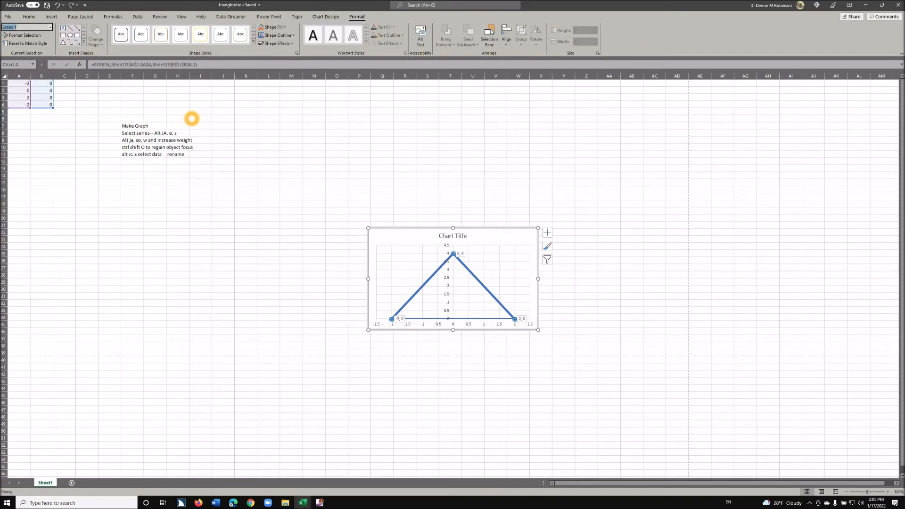
key("Down")
key("Down")
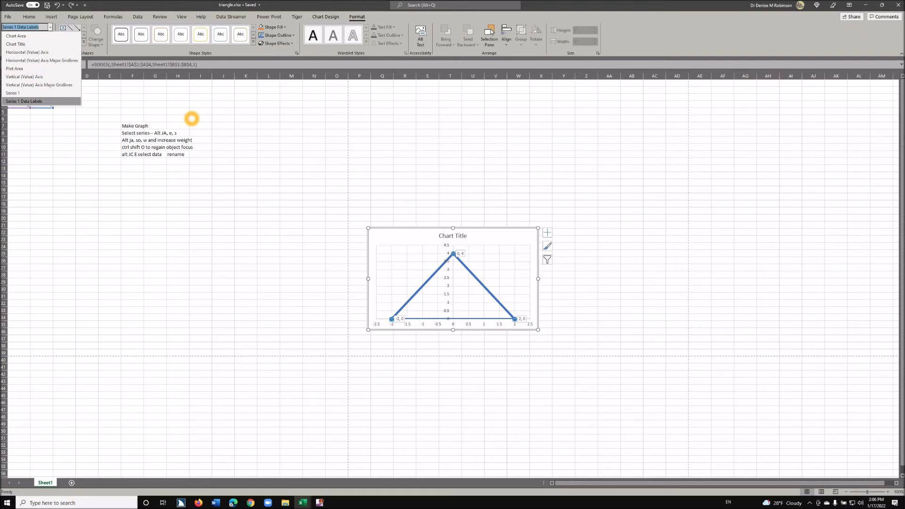
key("Return")
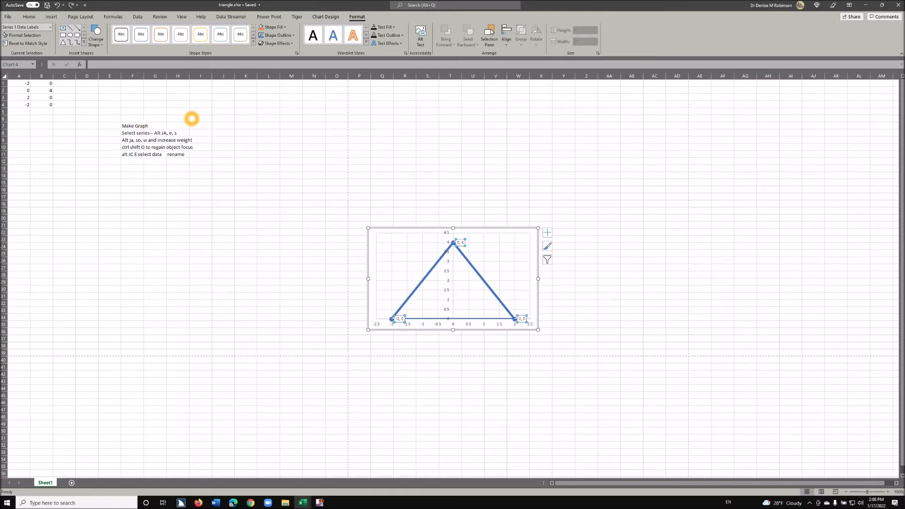
key("alt")
key("j")
key("a")
key("m")
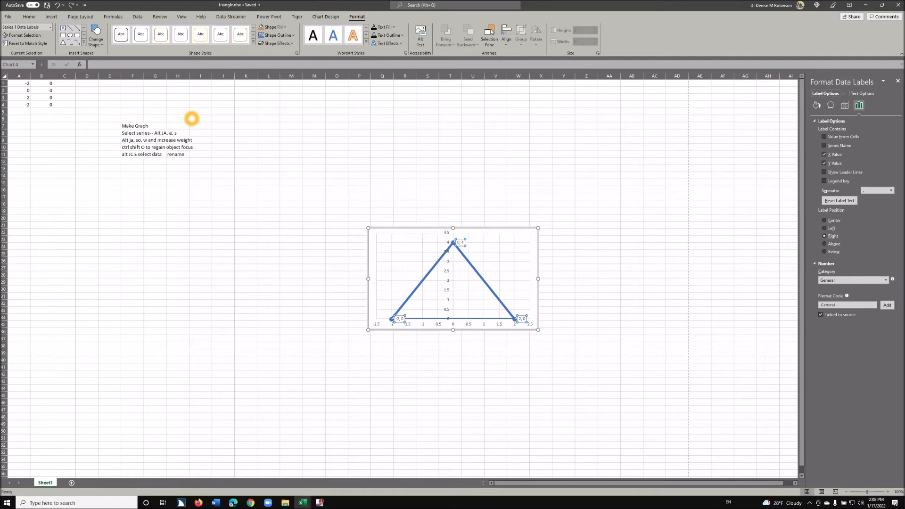
Step: Show the Series Name in the data labels, turn off the X Value and Y Value, and close the formatting options
key("Tab")
key("Tab")
key("Tab")
key("space")
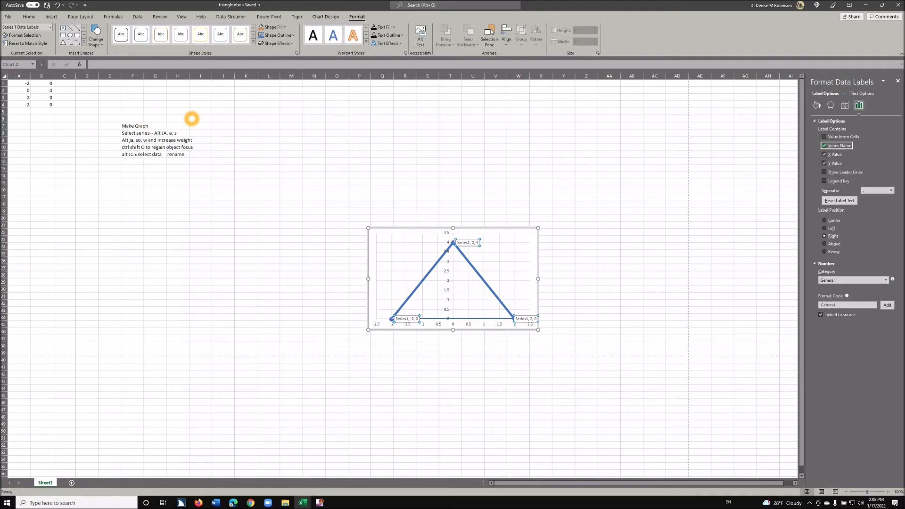
key("Tab")
key("space")
key("Tab")
key("space")
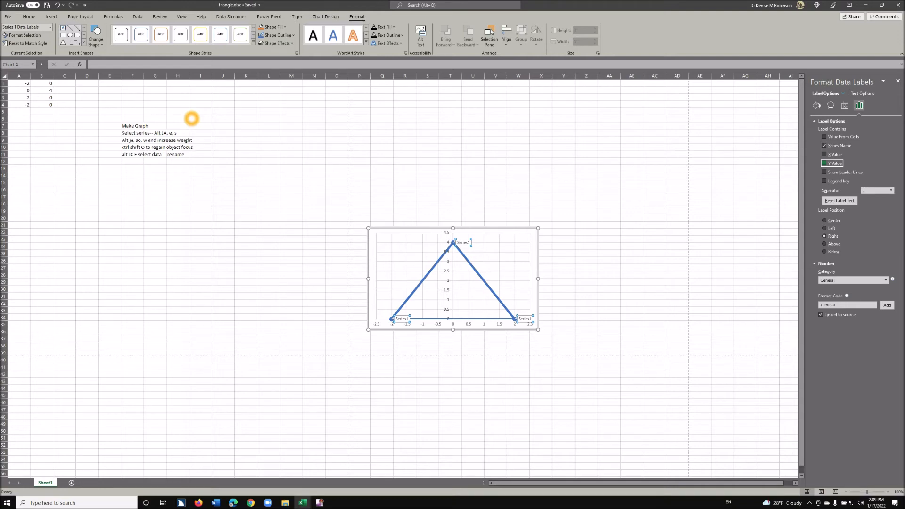
key("ctrl+space")
key("c")
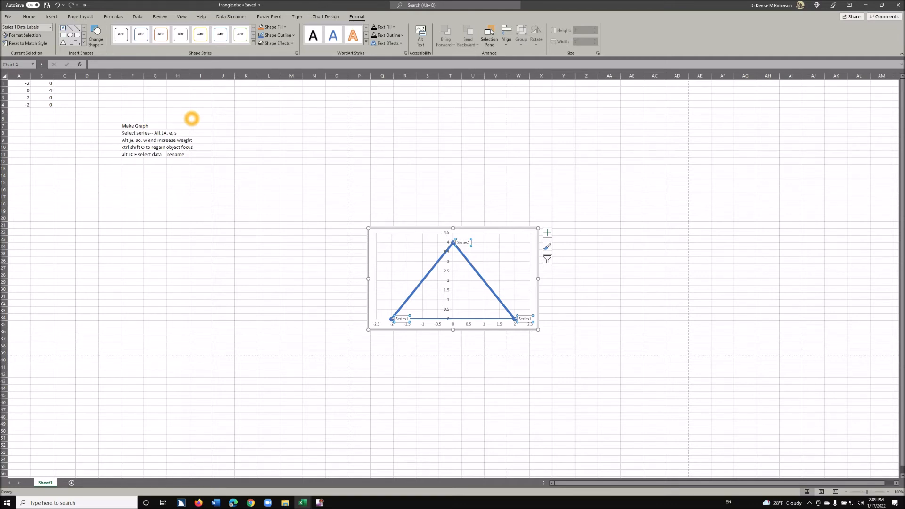
Step: Rename the chart's data series to 60 in the data source settings and apply the change
key("alt")
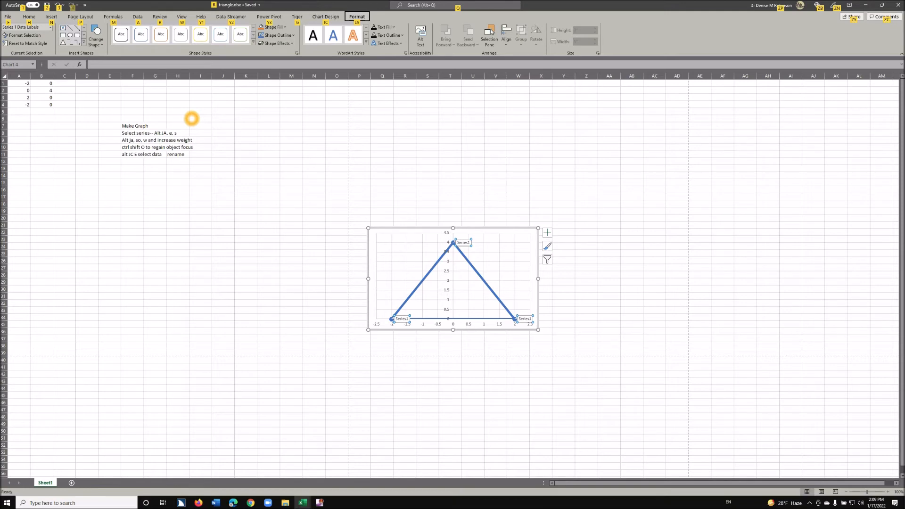
key("j")
key("c")
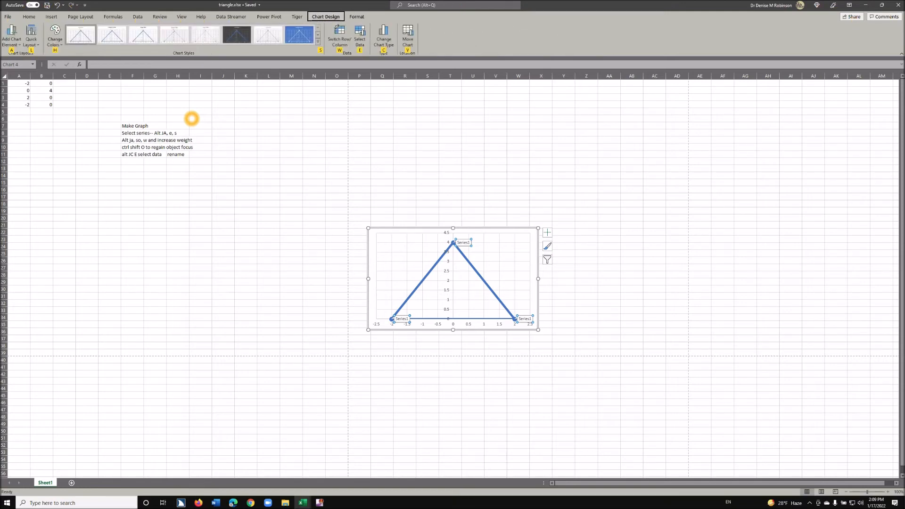
key("e")
key("Tab")
key("Tab")
key("Tab")
key("Tab")
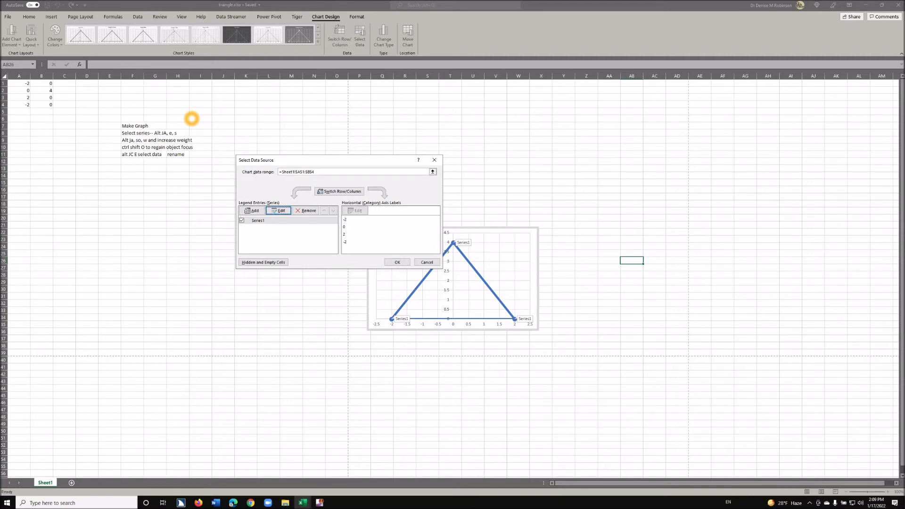
key("Return")
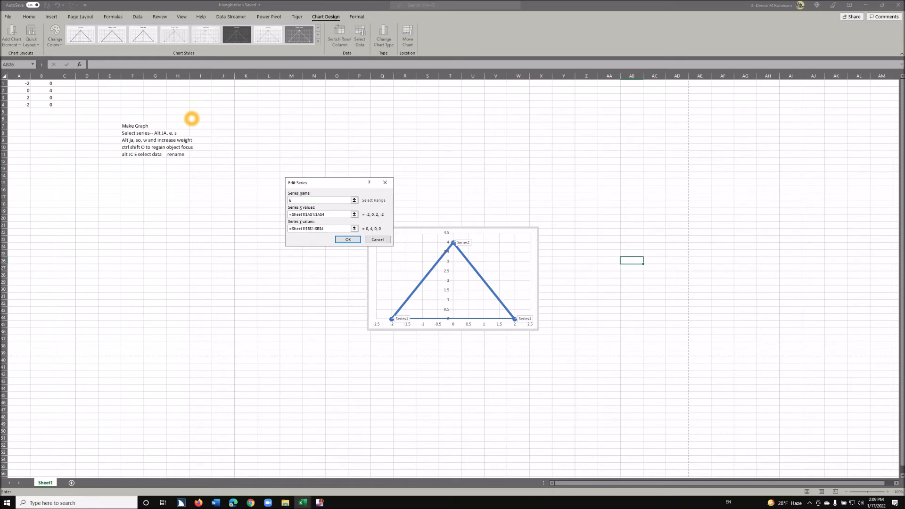
key("Return")
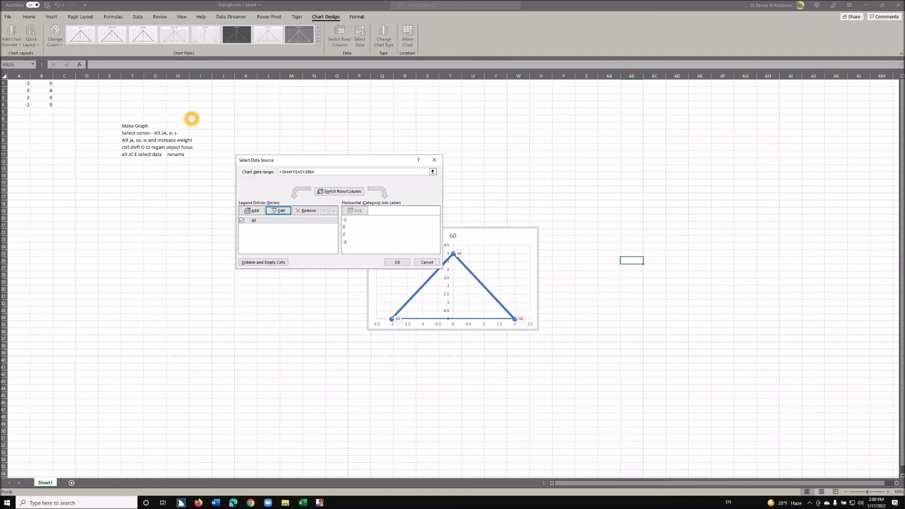
key("Tab")
key("Tab")
key("Tab")
key("Tab")
key("Tab")
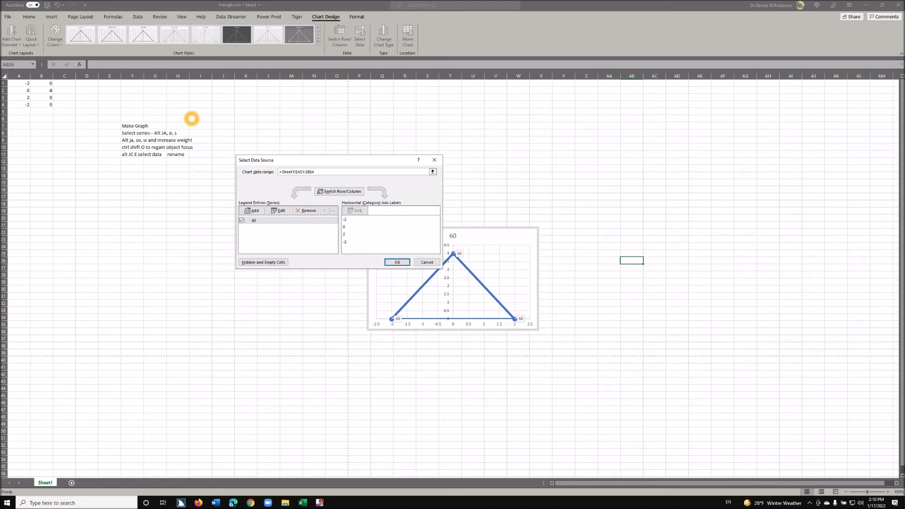
key("Return")
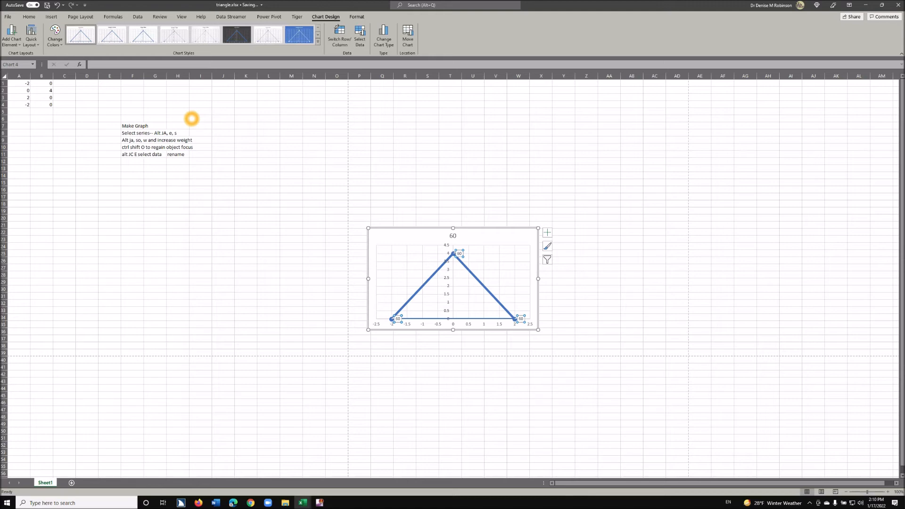
Step: Place the chart title above the chart and set its text to "Triangle"
key("alt+j")
key("c")
key("a")
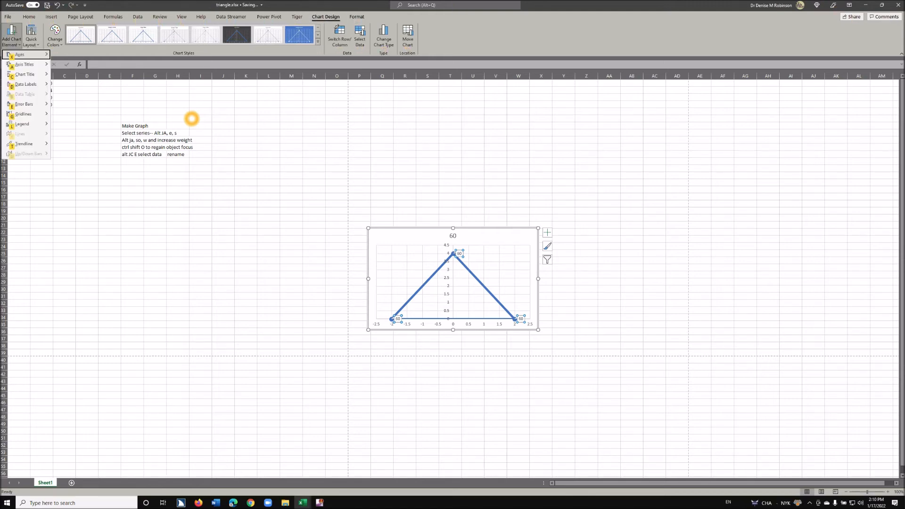
key("c")
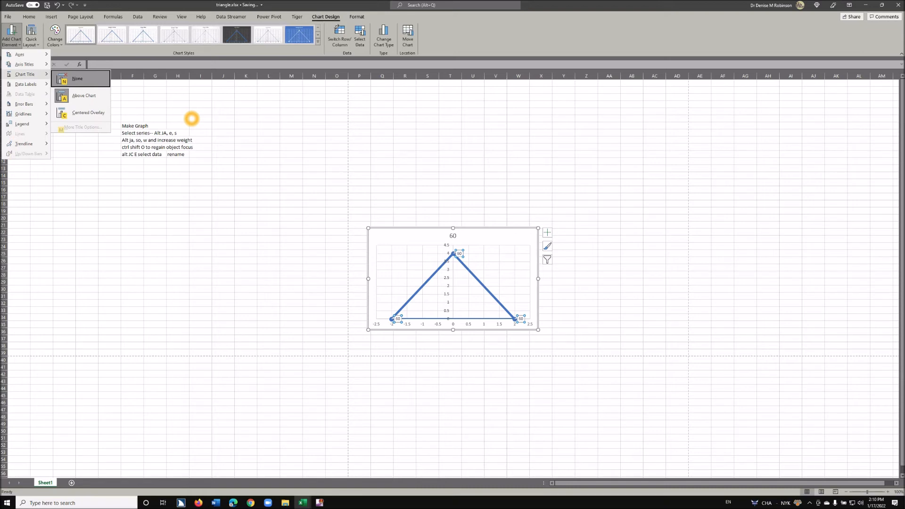
key("Down")
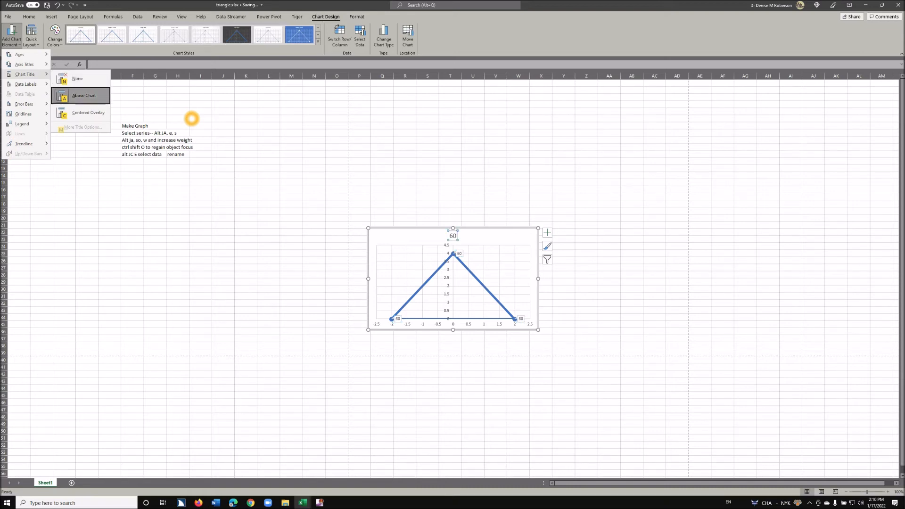
key("Return")
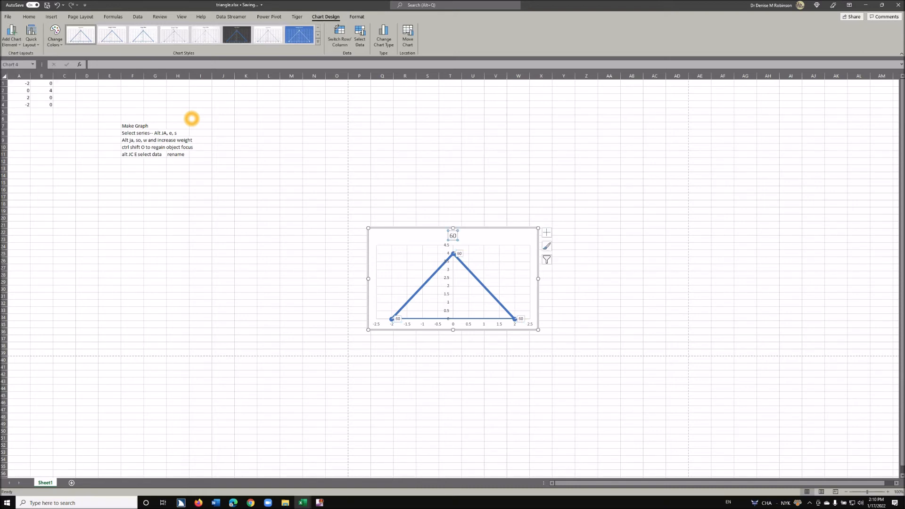
type("Triangle")
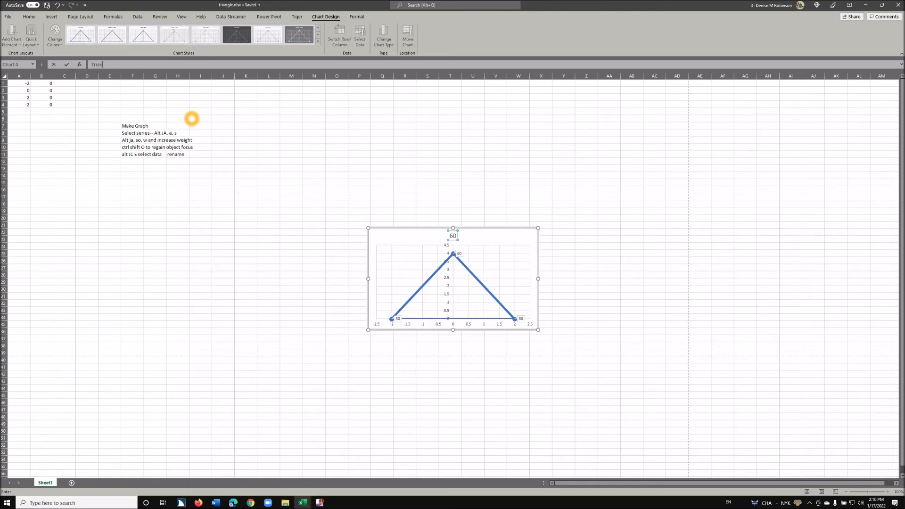
key("Return")
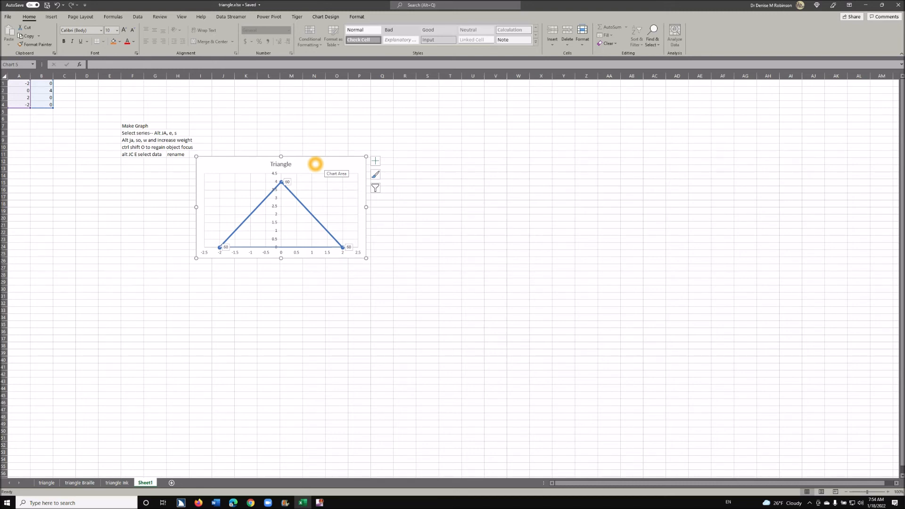
Step: Deselect the Triangle chart and reselect it from the list of objects on the sheet
key("Escape")
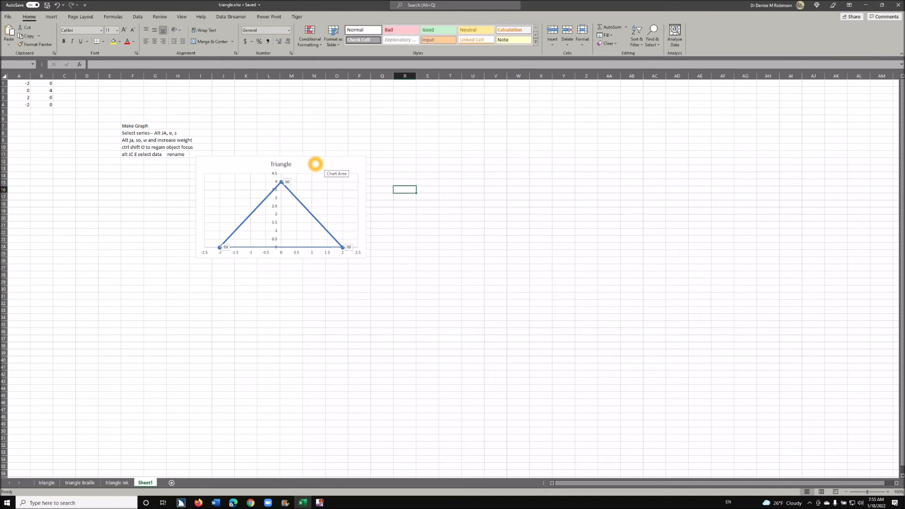
key("ctrl+shift+o")
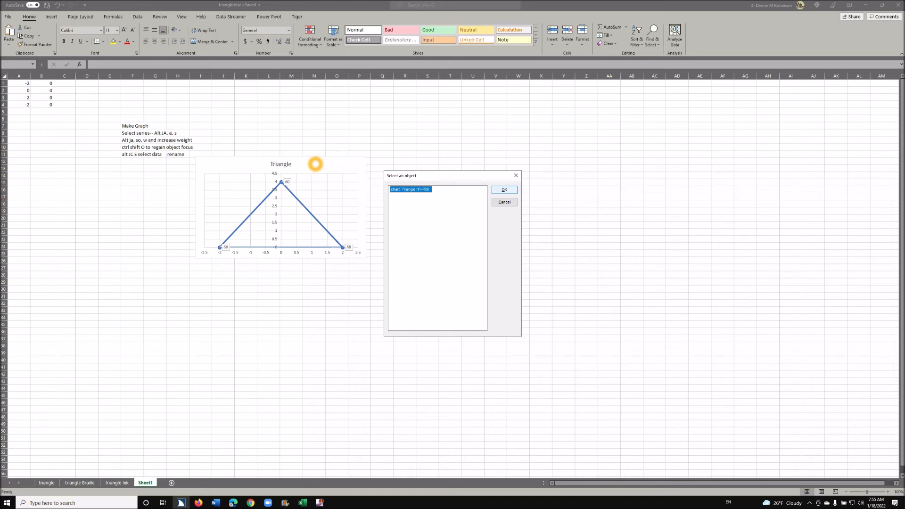
key("Return")
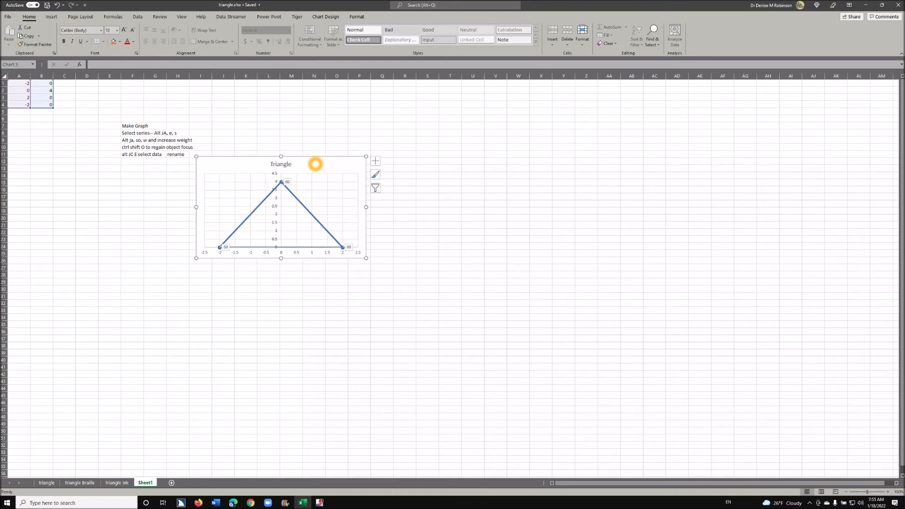
Step: Copy the Triangle chart, switch to the blank Word document, enter "1." and paste the chart after it
key("ctrl+shift+o")
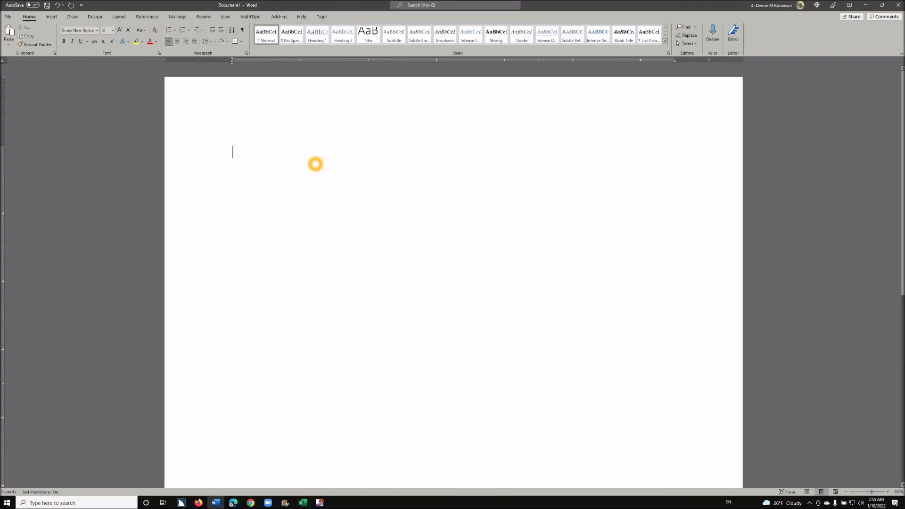
type("1.")
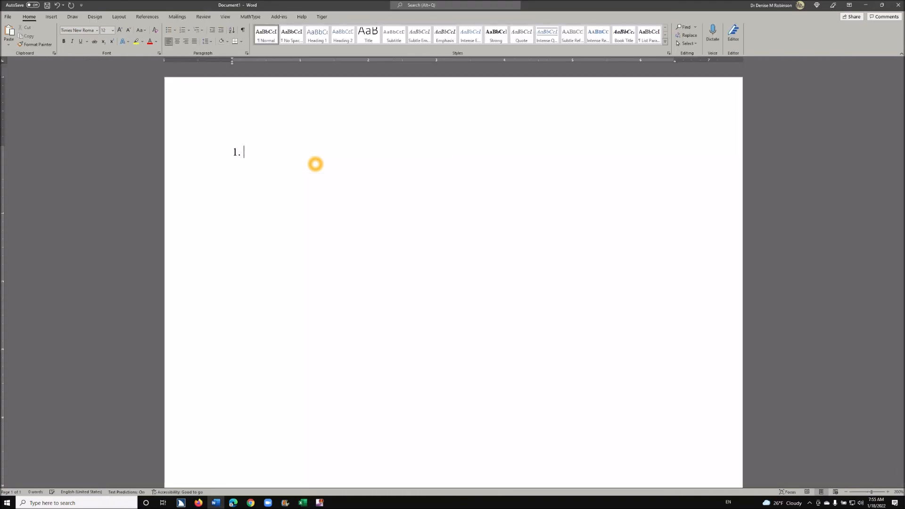
key("ctrl+v")
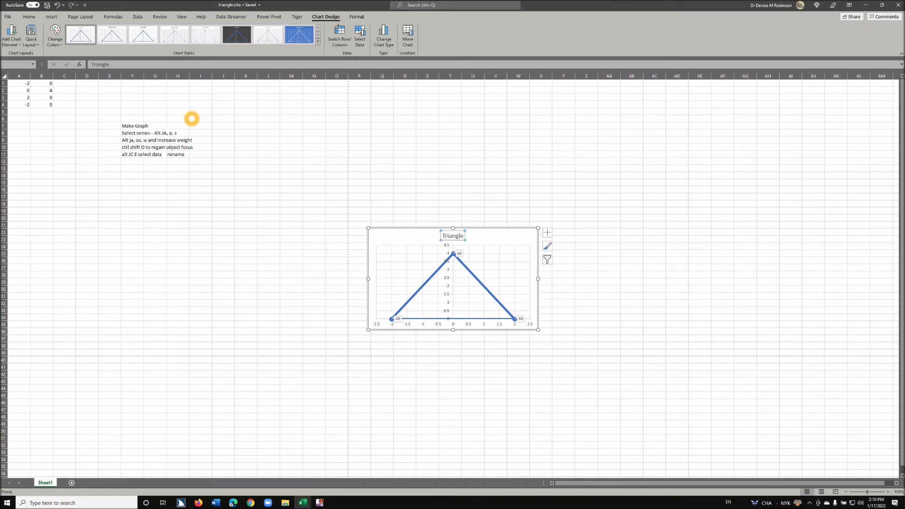
Step: Move the Triangle chart in Excel to a new sheet named "triangle"
key("Escape")
key("alt")
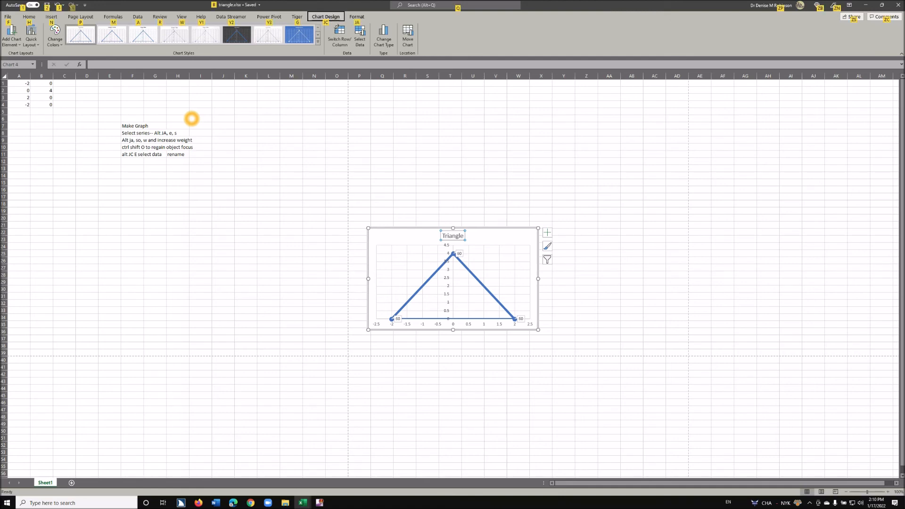
key("j")
key("c")
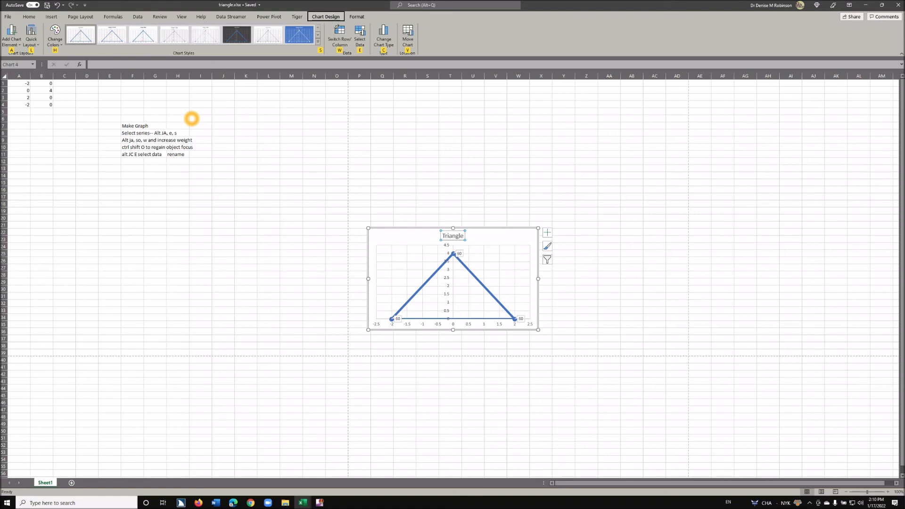
key("v")
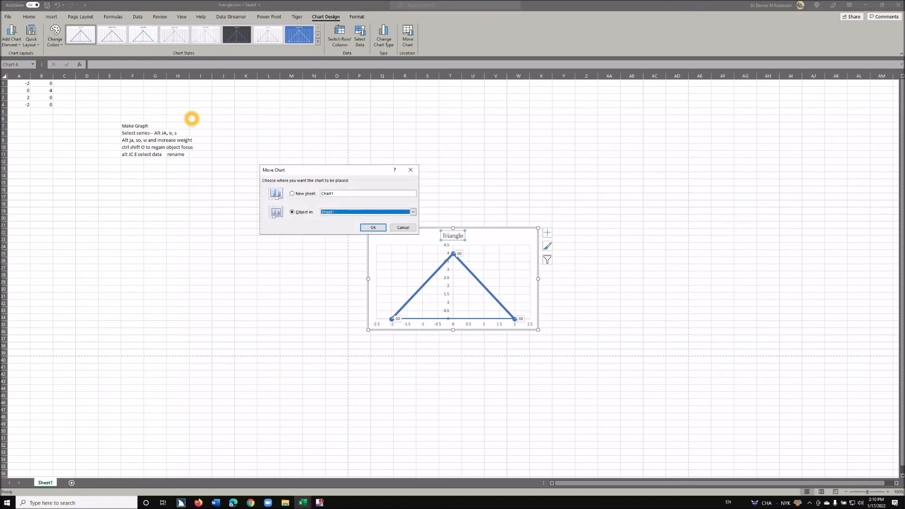
key("shift+Tab")
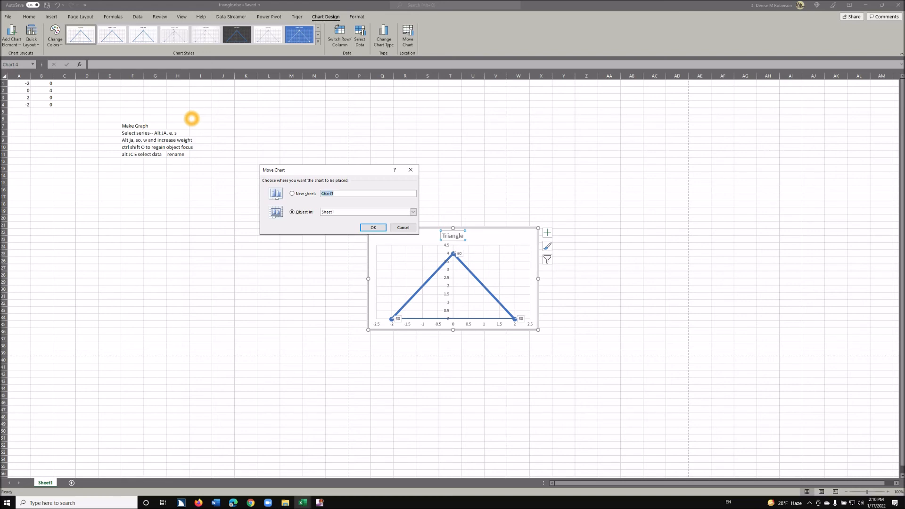
type("triangle")
key("Return")
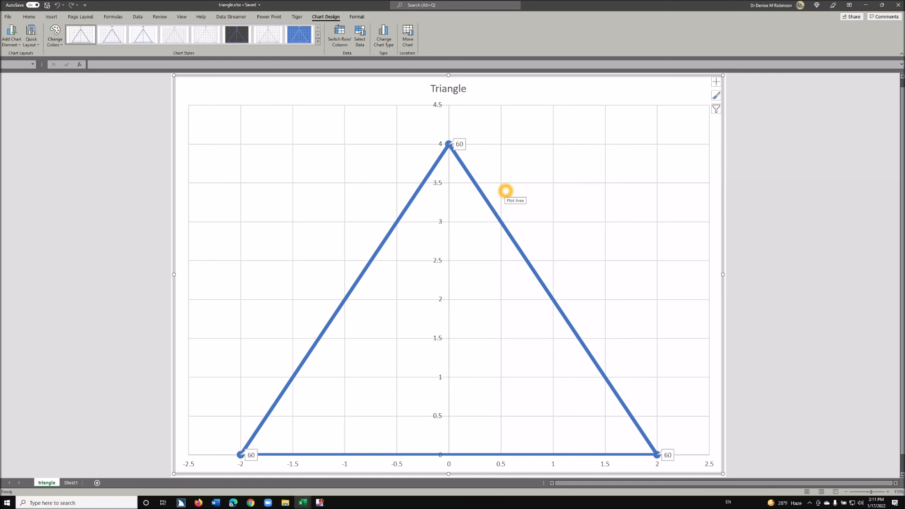
Step: Translate the triangle chart sheet to braille with Tiger's Translate Document, declining to translate all the sheets in the workbook
key("alt+t")
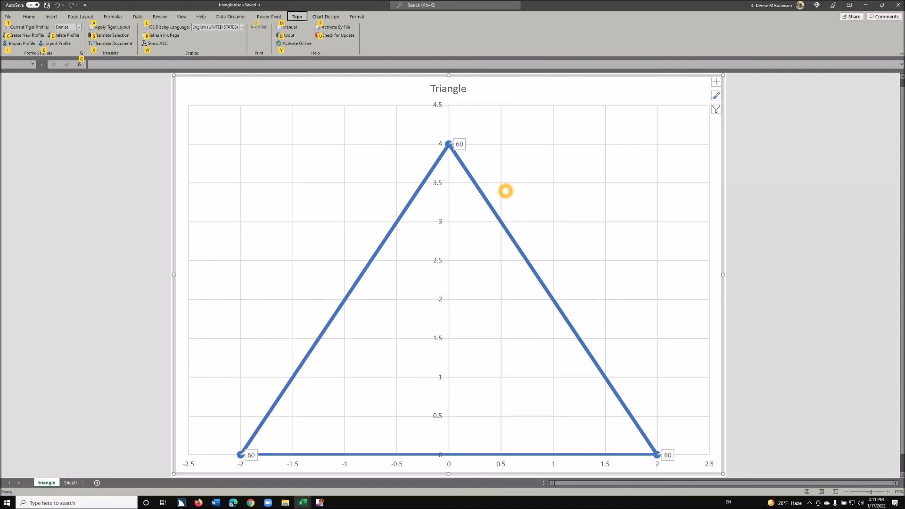
key("x")
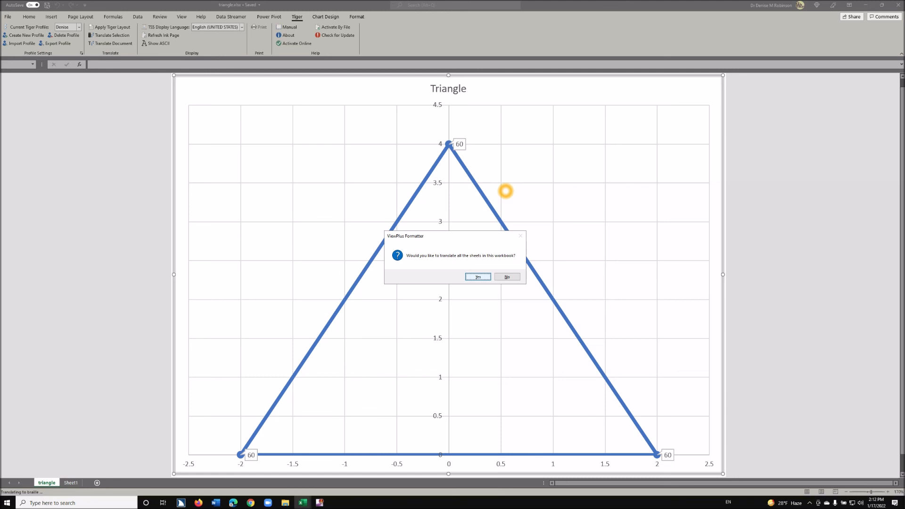
key("Tab")
key("Return")
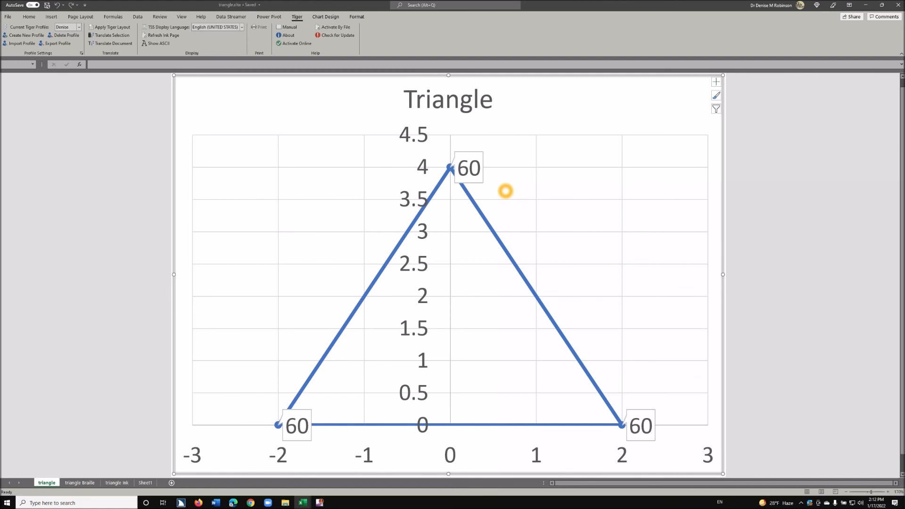
key("ctrl")
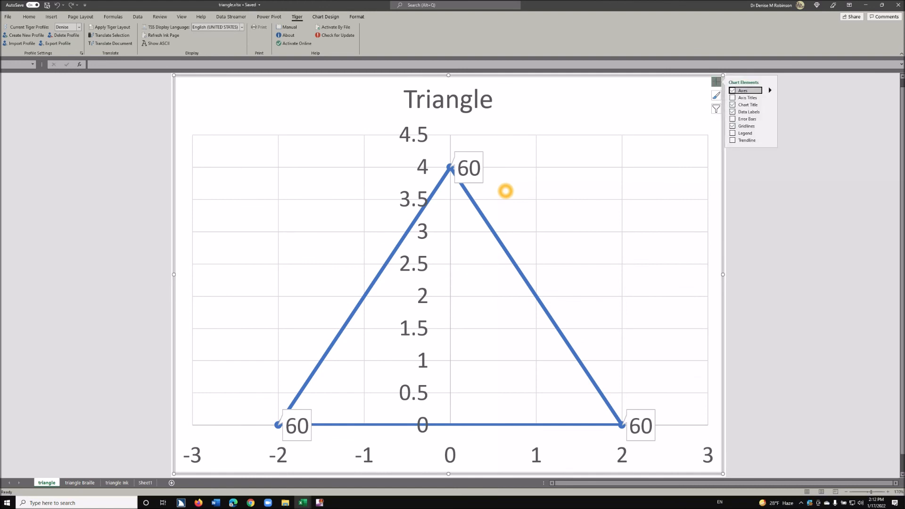
key("Escape")
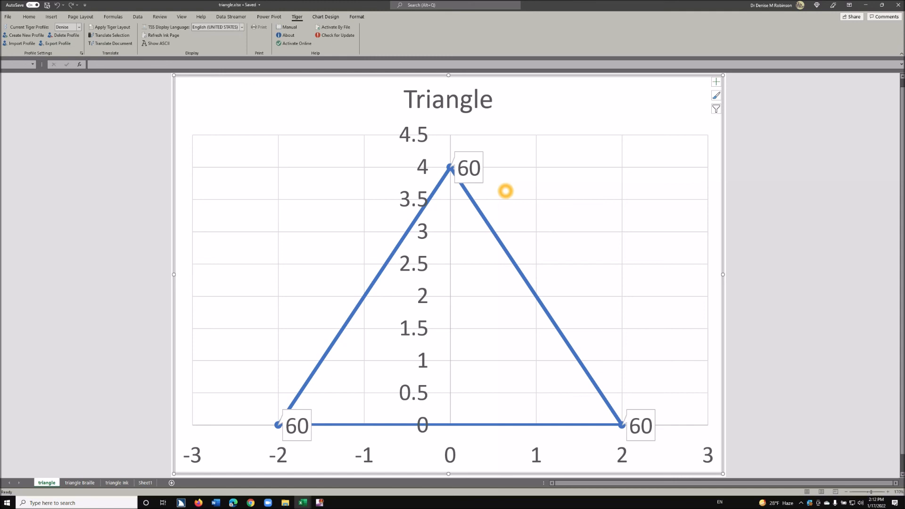
Step: Switch to the triangle Braille sheet and open its print settings
key("ctrl+Page_Down")
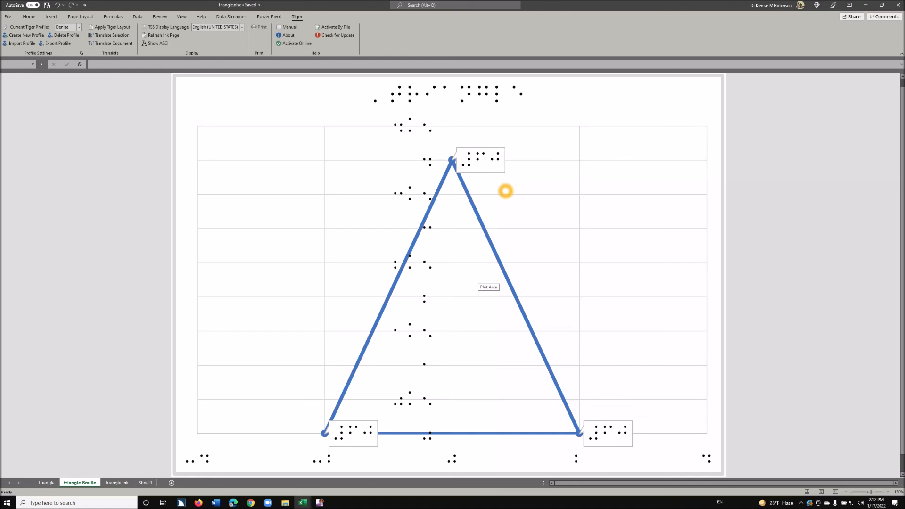
key("ctrl+p")
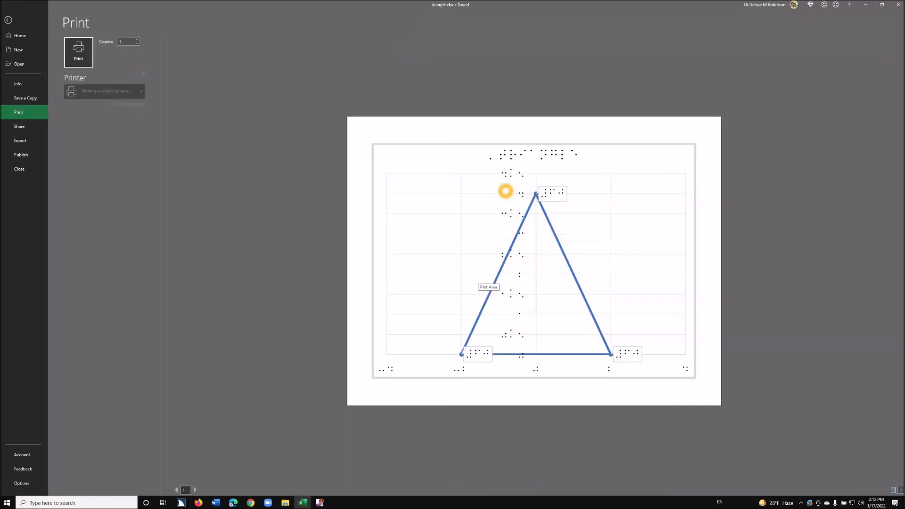